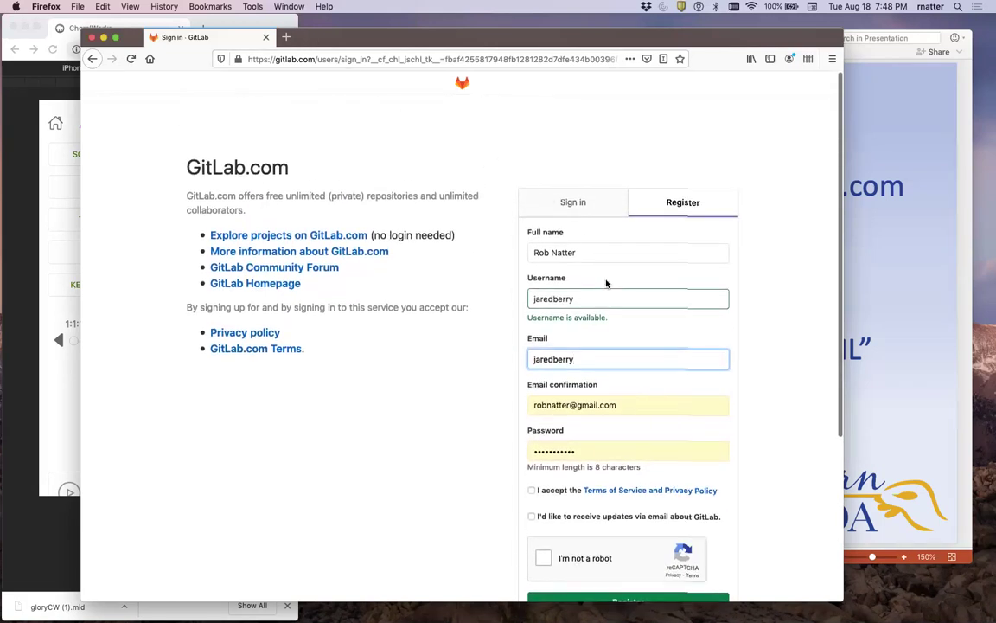
Close the Firefox window with the GitLab registration form and switch to the Chrome window with the midis repository.
scroll(605, 282, "down", 3)
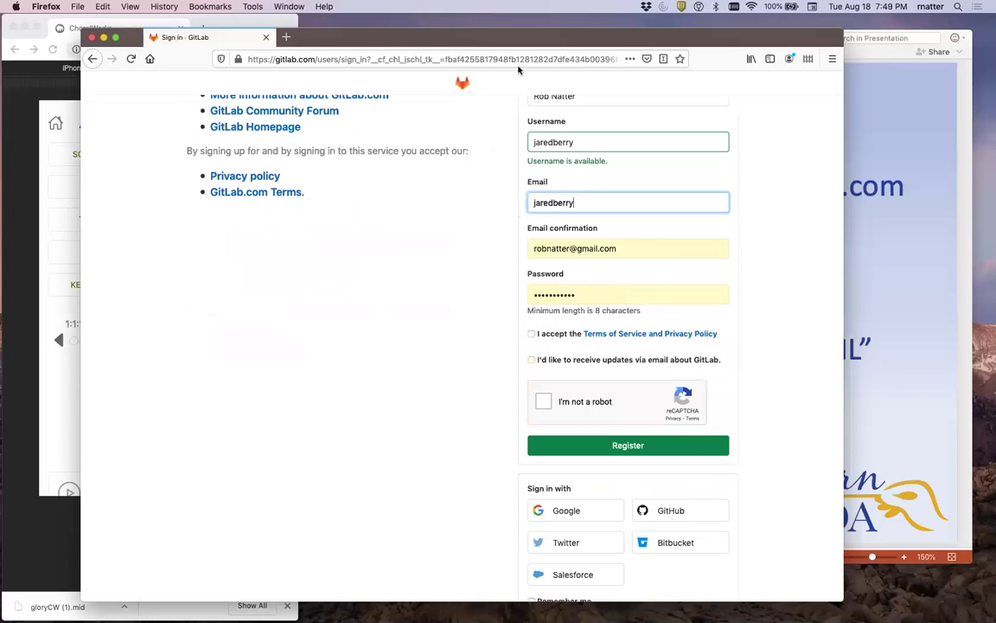
left_click_drag(522, 36, 505, 29)
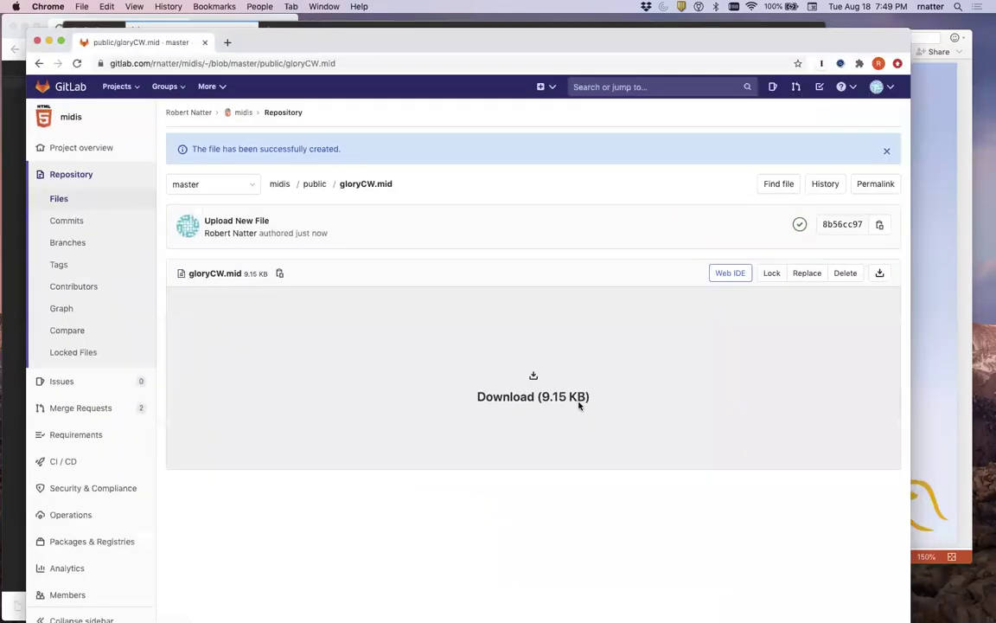
left_click_drag(388, 40, 392, 98)
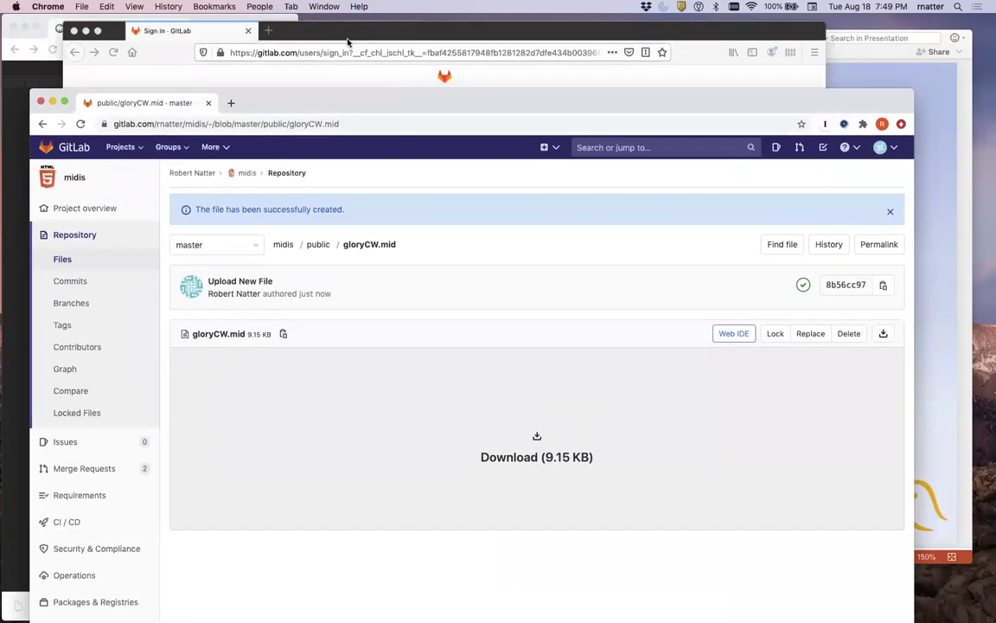
left_click(95, 31)
left_click(75, 31)
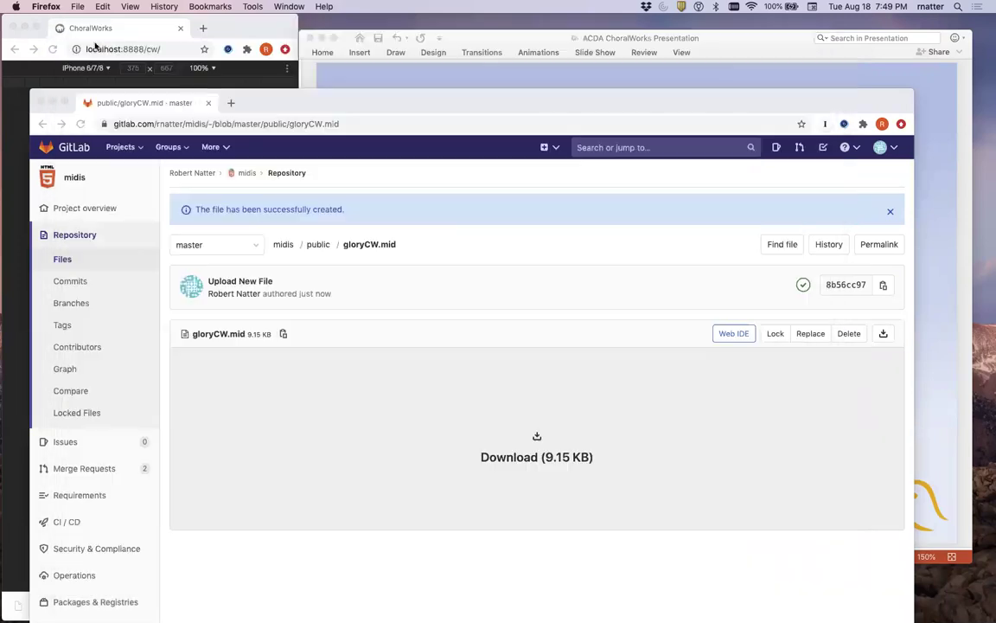
left_click(374, 104)
left_click_drag(375, 104, 366, 31)
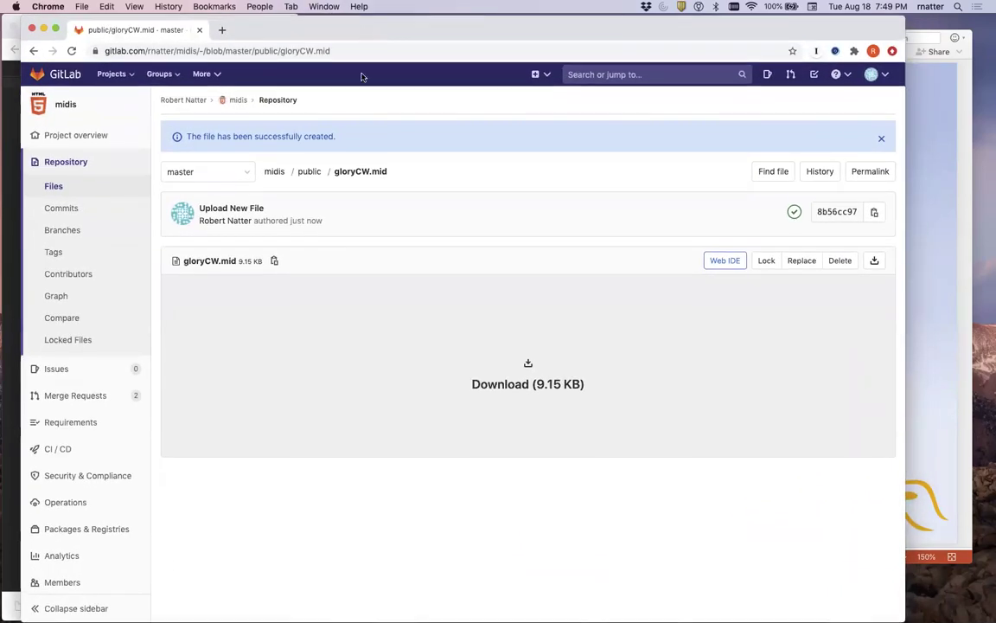
Go to the GitLab projects dashboard and start a new project from a template.
left_click(67, 76)
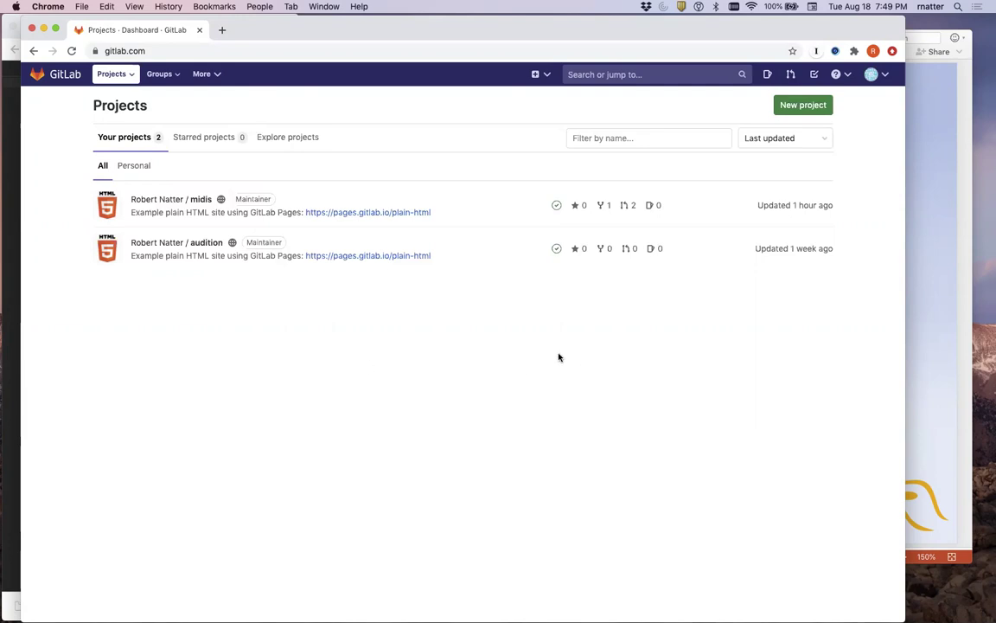
left_click(797, 106)
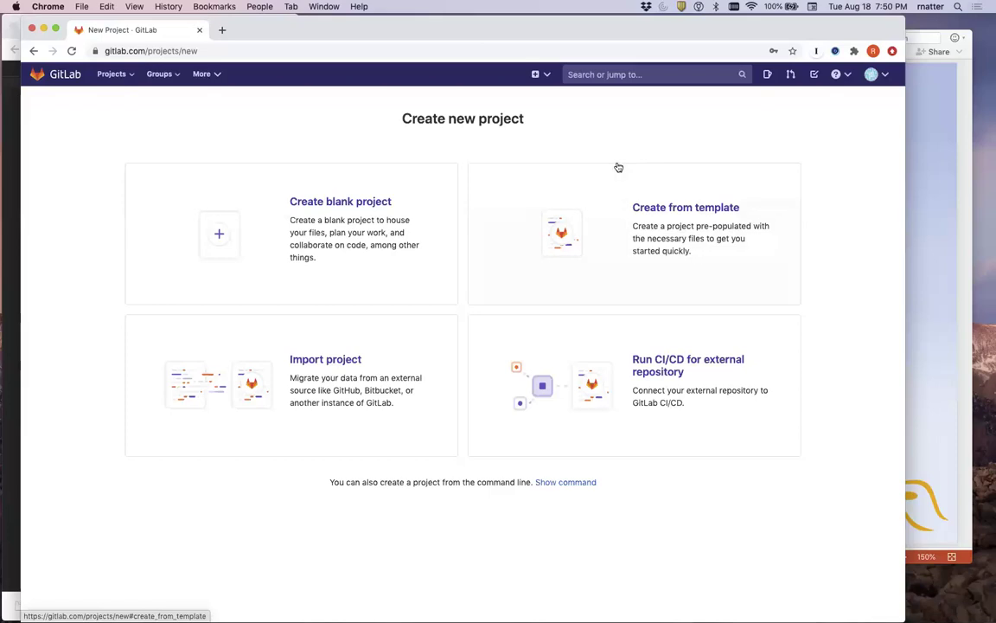
left_click(676, 210)
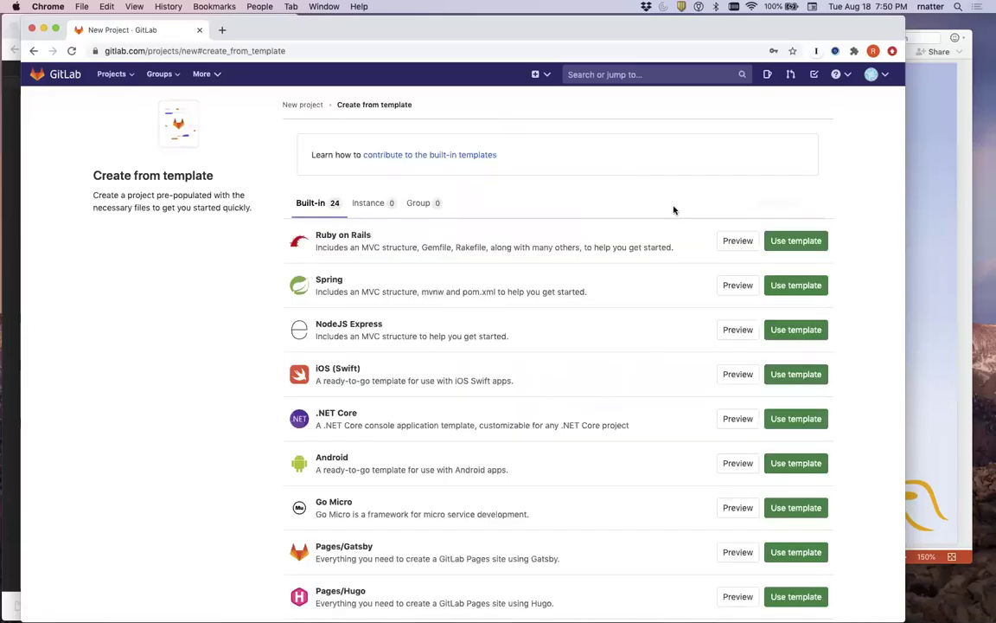
Find the Pages/Plain HTML template among the built-in templates and use it for the new project.
scroll(464, 233, "down", 5)
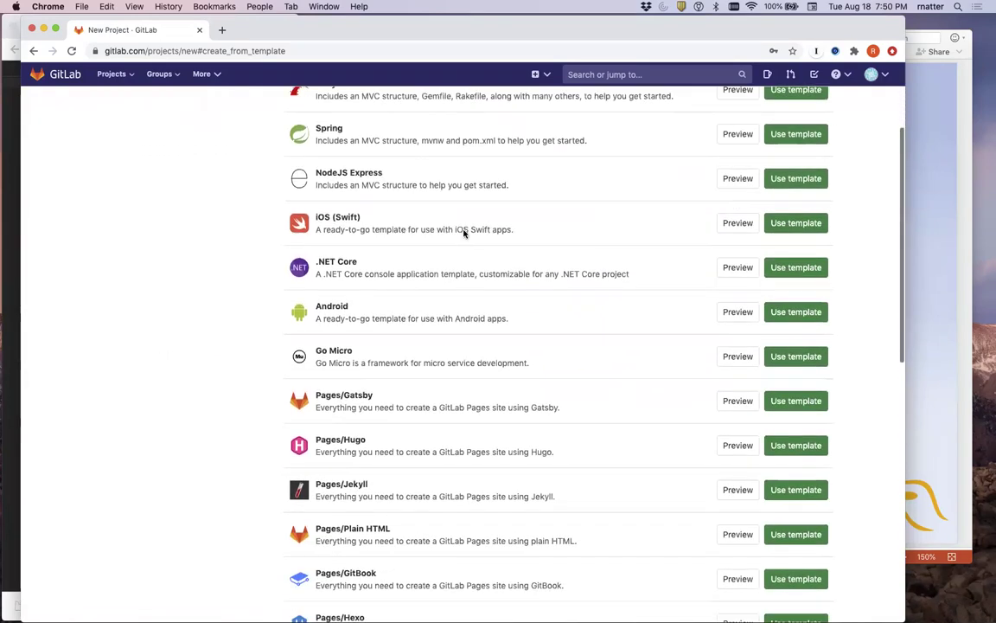
scroll(463, 233, "down", 1)
scroll(464, 234, "up", 3)
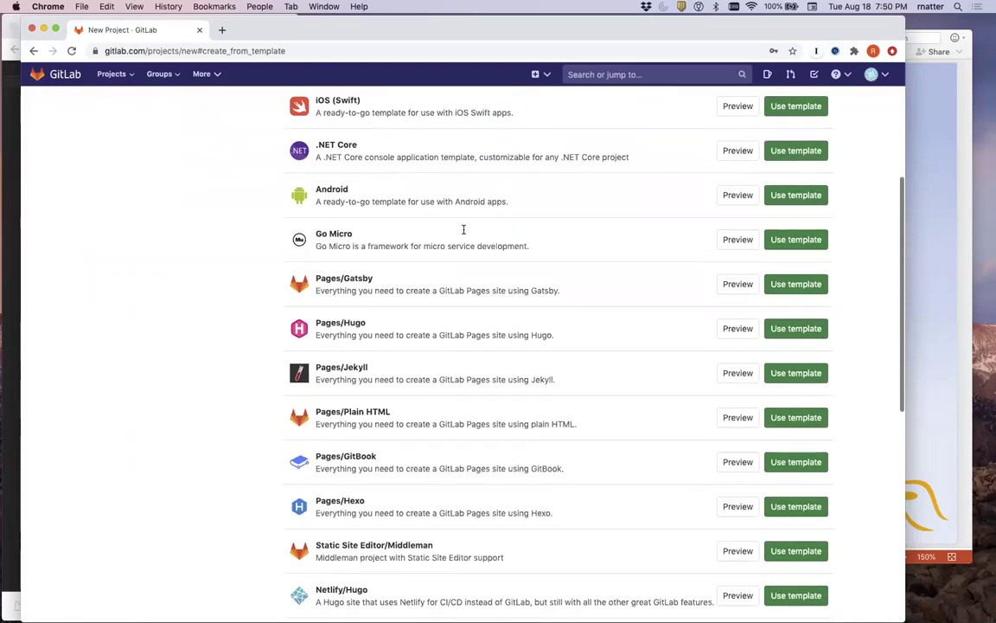
scroll(464, 234, "down", 2)
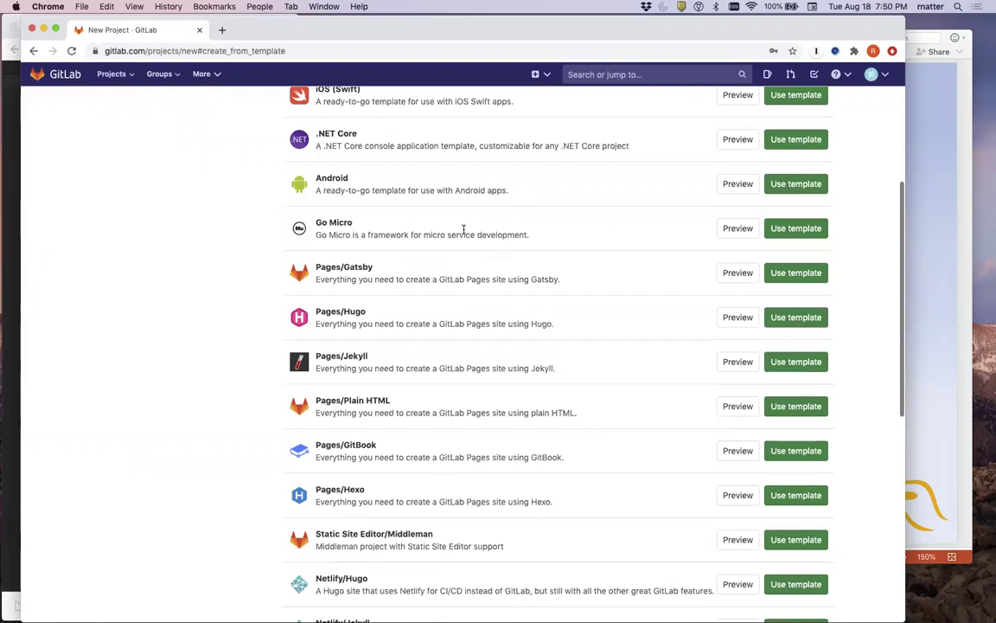
scroll(464, 234, "up", 2)
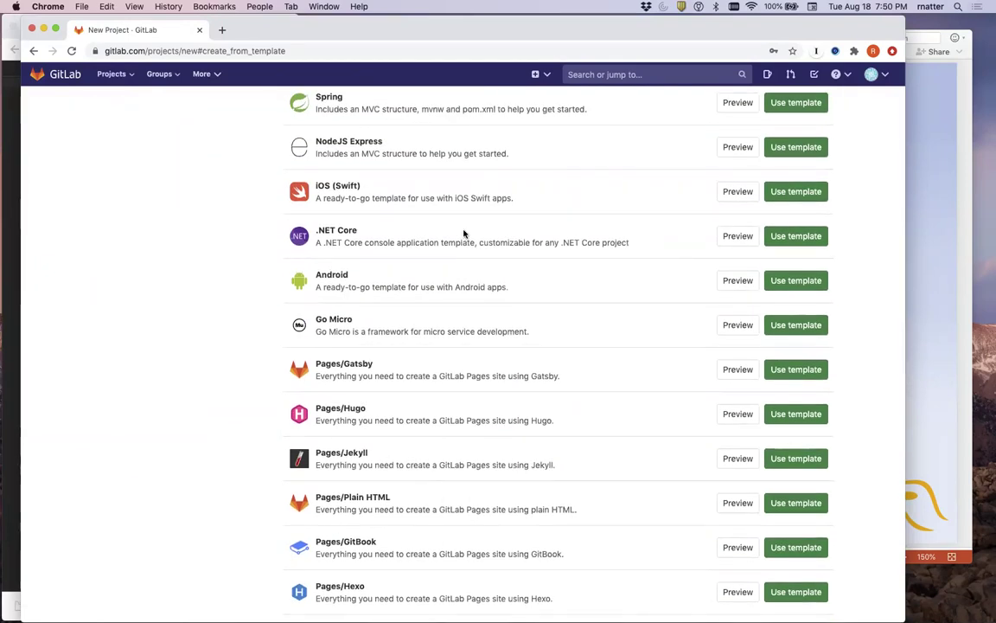
scroll(463, 234, "down", 2)
scroll(464, 233, "down", 2)
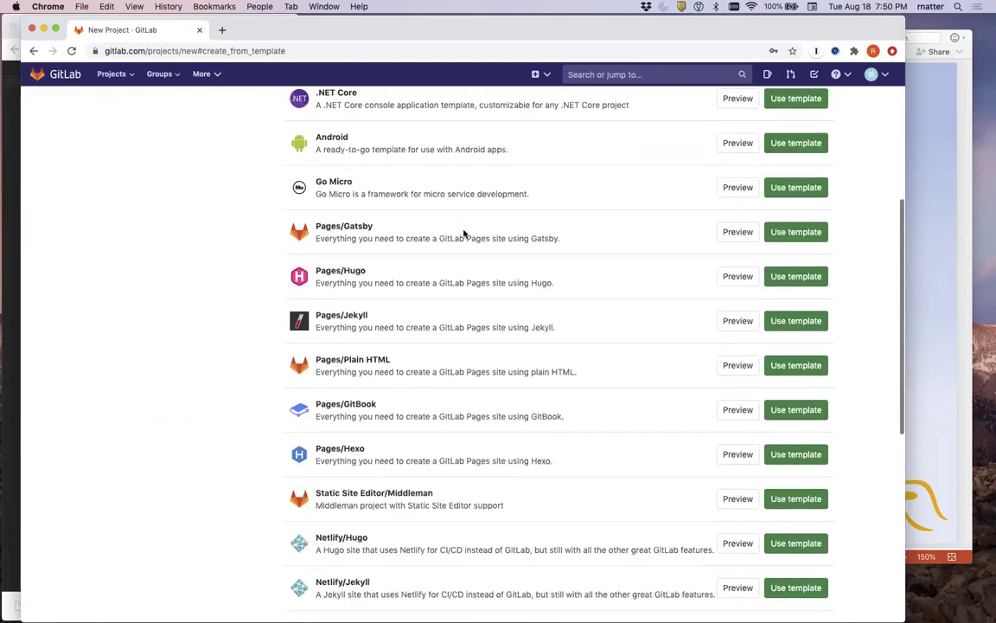
scroll(447, 231, "up", 5)
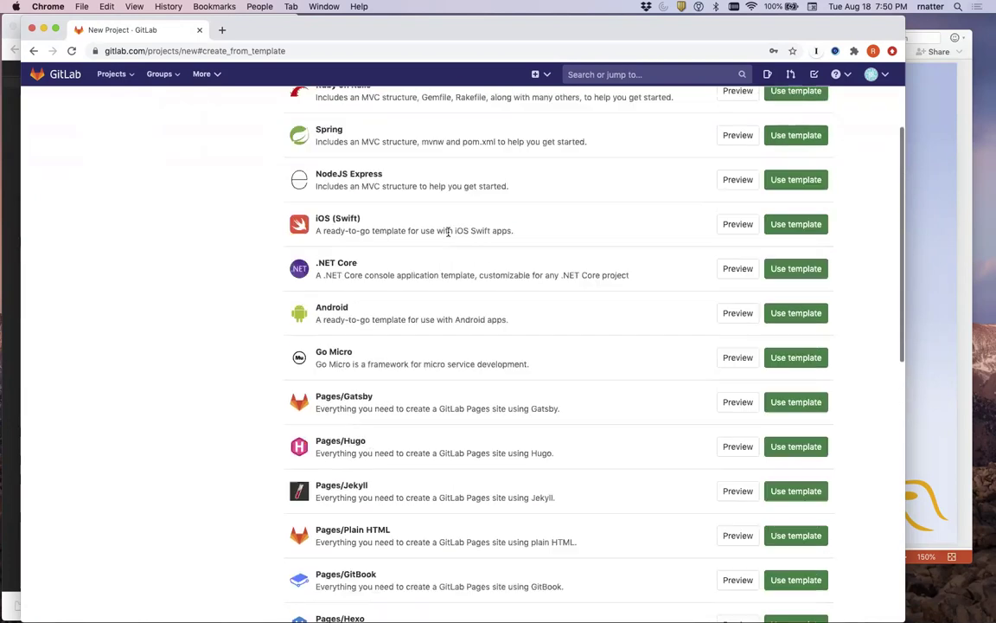
scroll(448, 235, "down", 3)
scroll(437, 251, "down", 1)
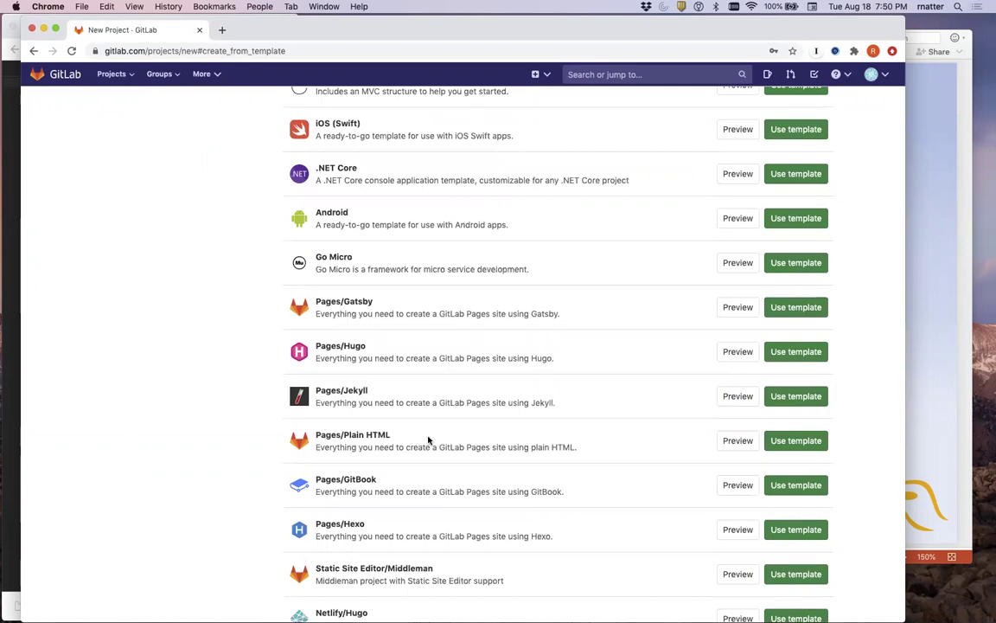
left_click(789, 441)
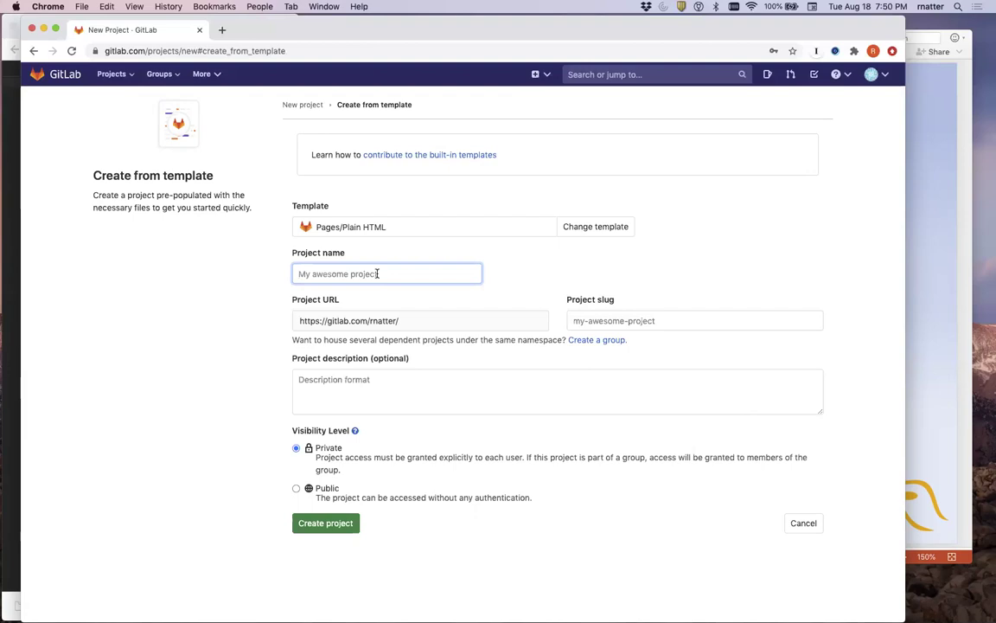
Create the project with the name acda and its visibility level set to Public.
type("midis")
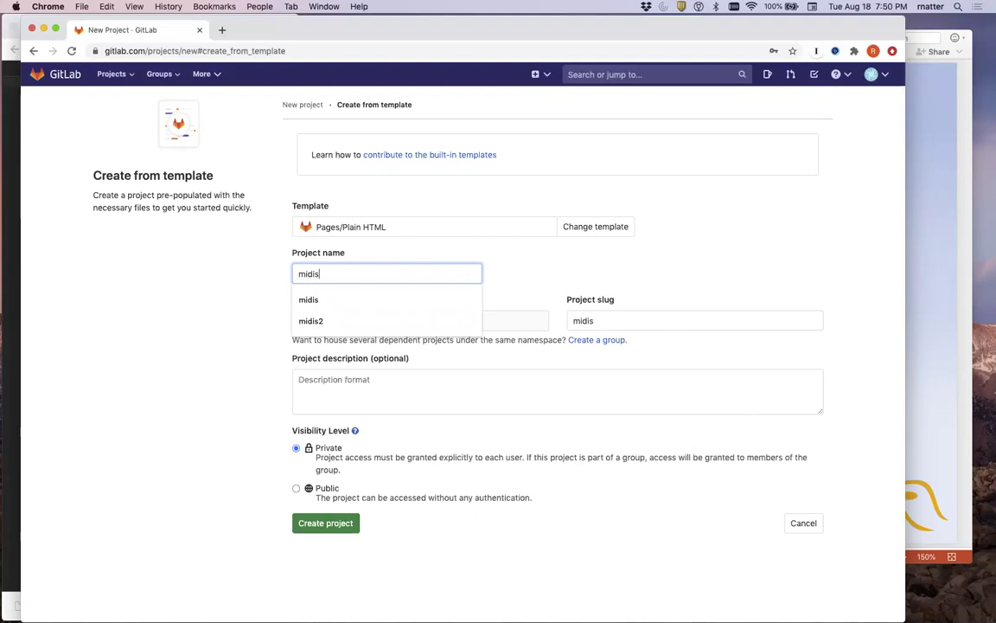
key("BackSpace")
key("BackSpace")
key("BackSpace")
type("acda")
left_click(385, 253)
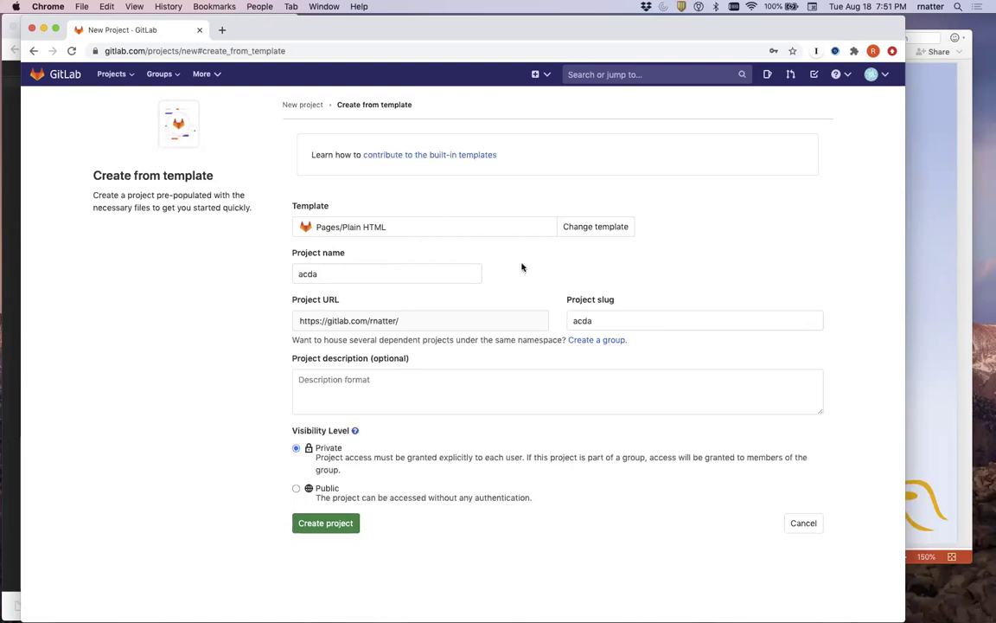
left_click(296, 490)
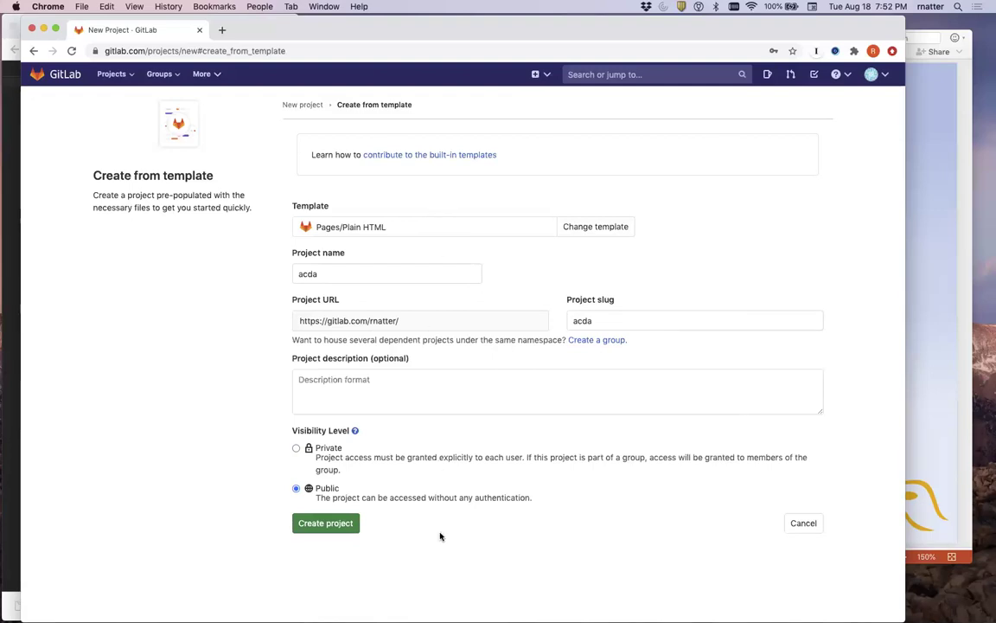
left_click(327, 523)
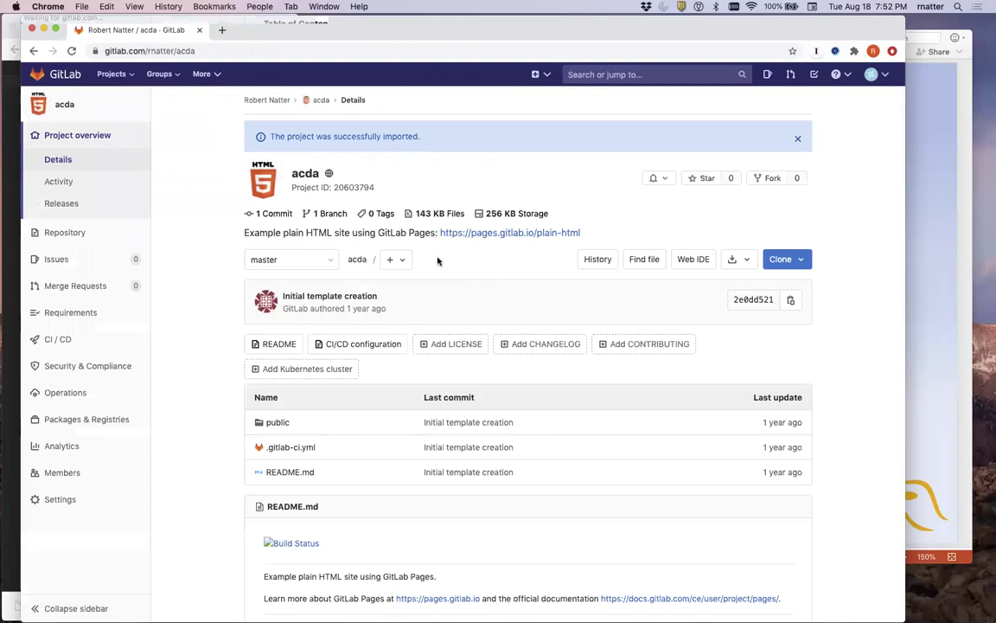
Look over the acda project's files and README, and open its public folder.
scroll(437, 269, "down", 2)
scroll(437, 269, "down", 10)
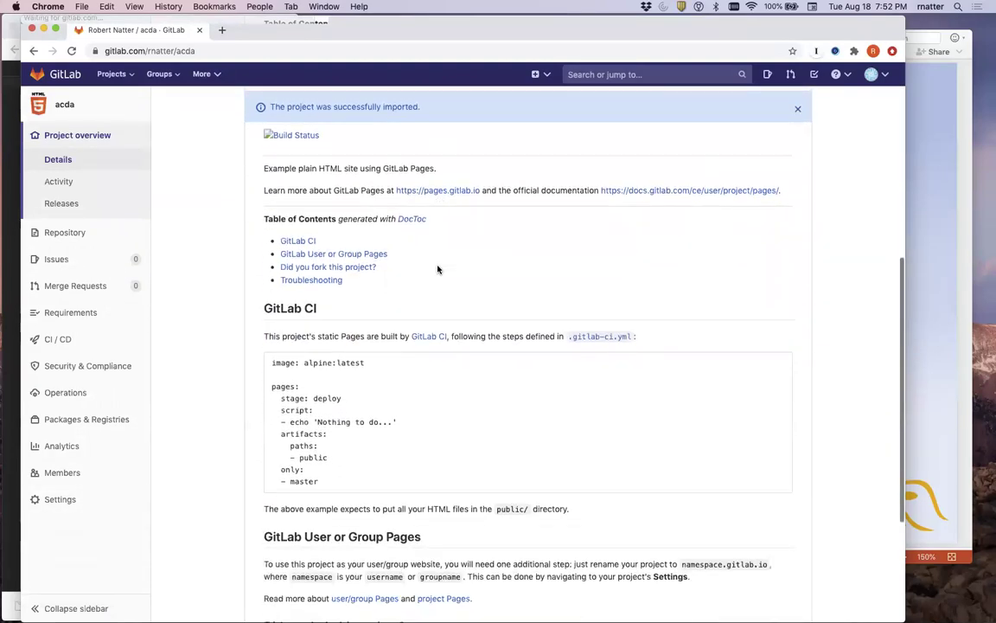
scroll(438, 269, "up", 12)
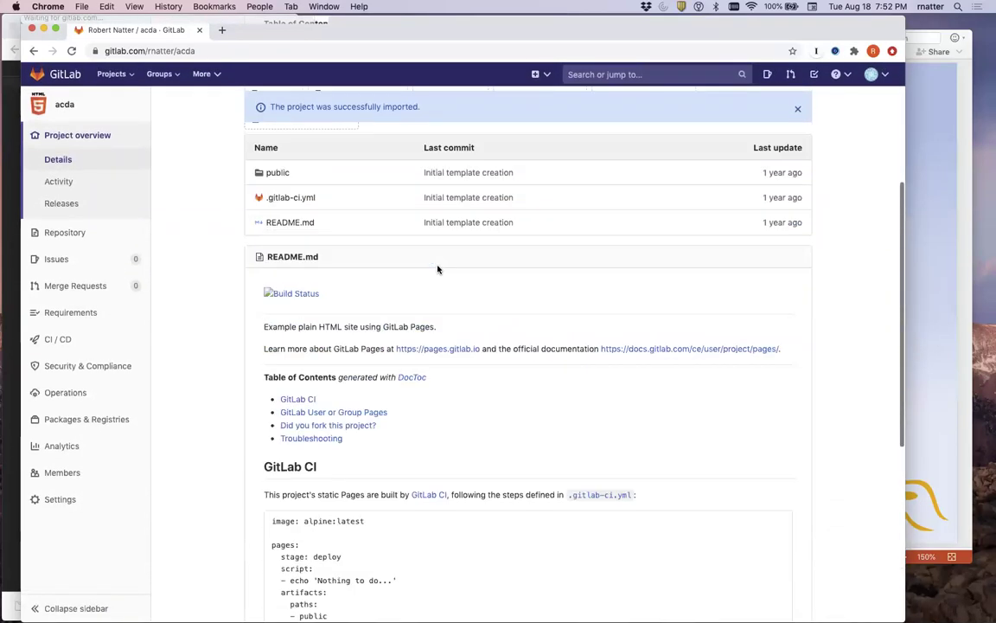
scroll(437, 269, "down", 2)
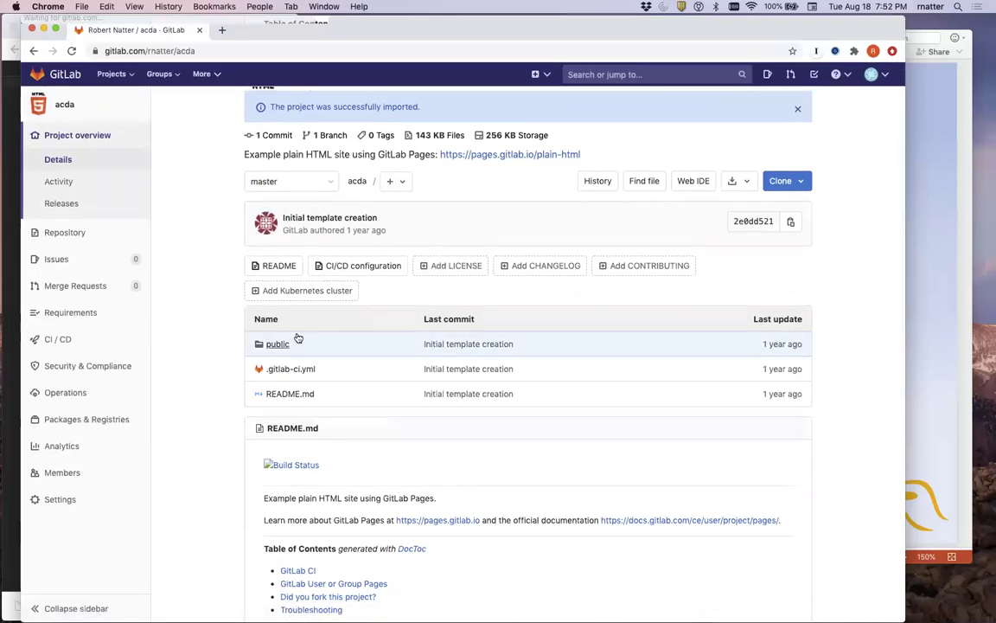
scroll(347, 333, "up", 1)
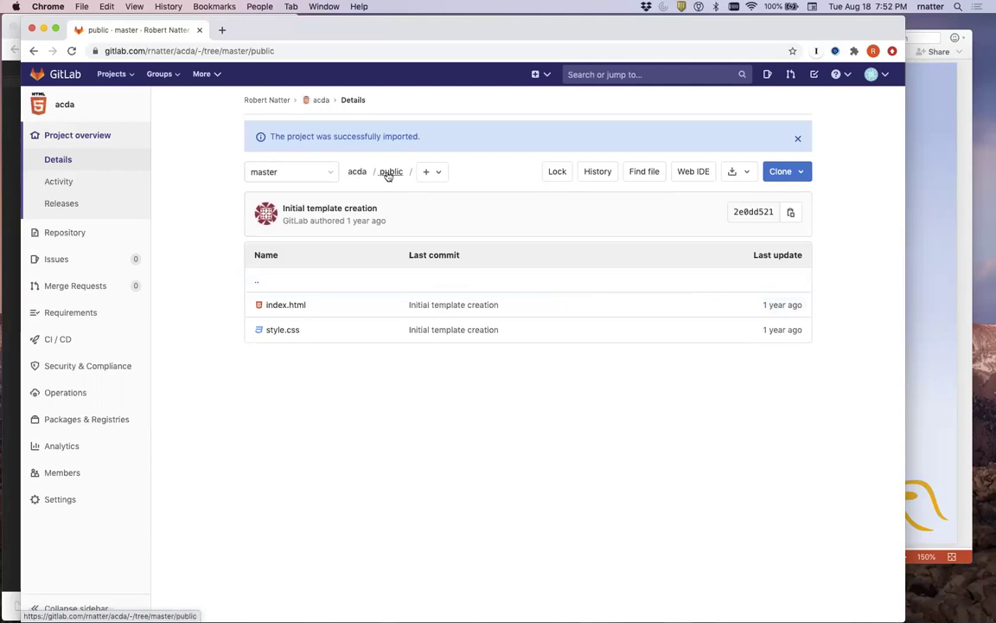
Upload gloryACDA.mid from the Desktop to the public folder on the master branch and return to the folder's file list.
left_click(436, 172)
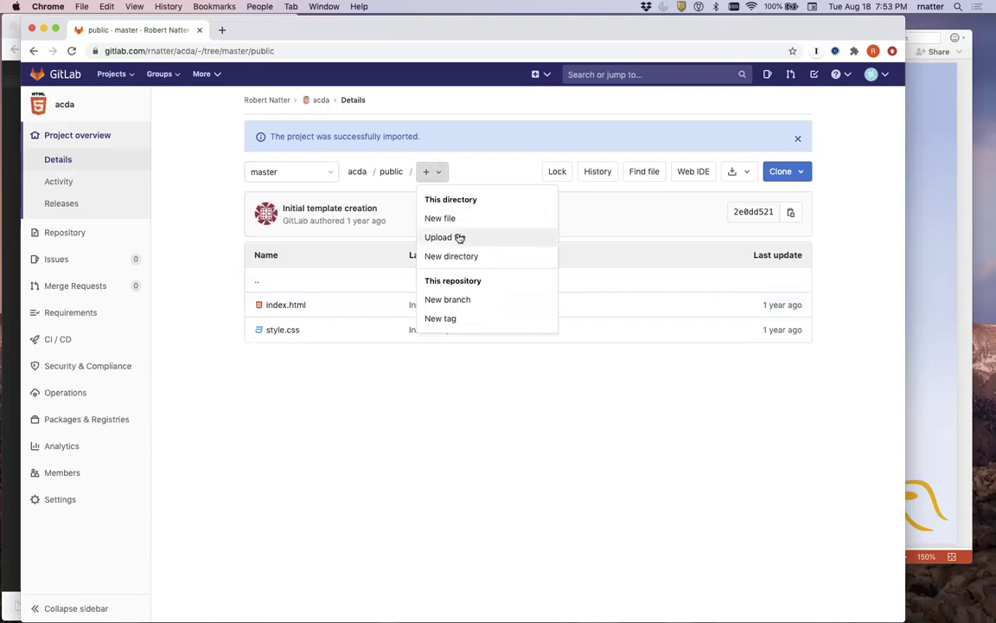
left_click(459, 238)
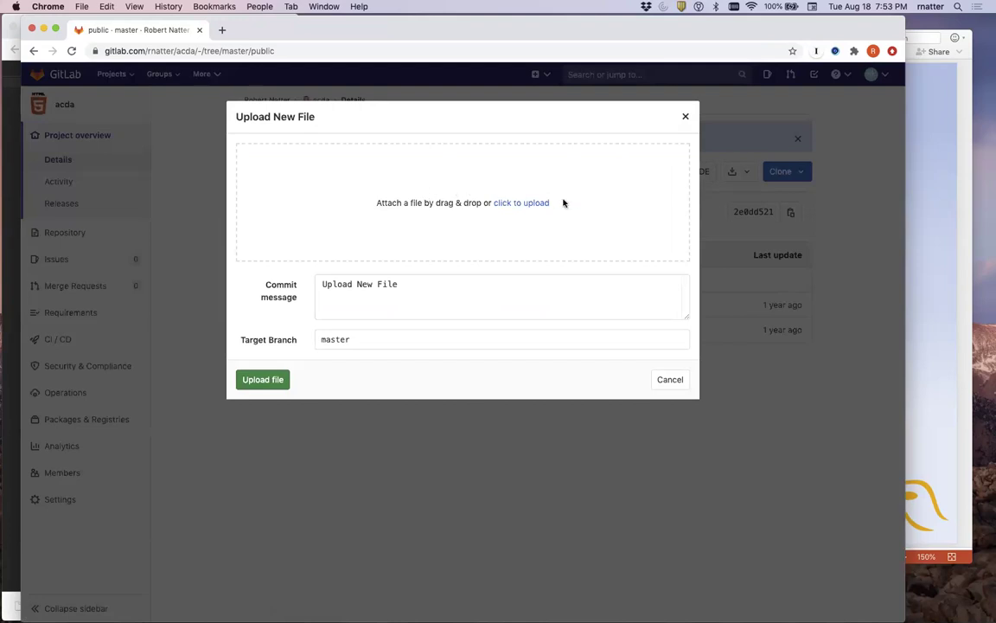
left_click(530, 204)
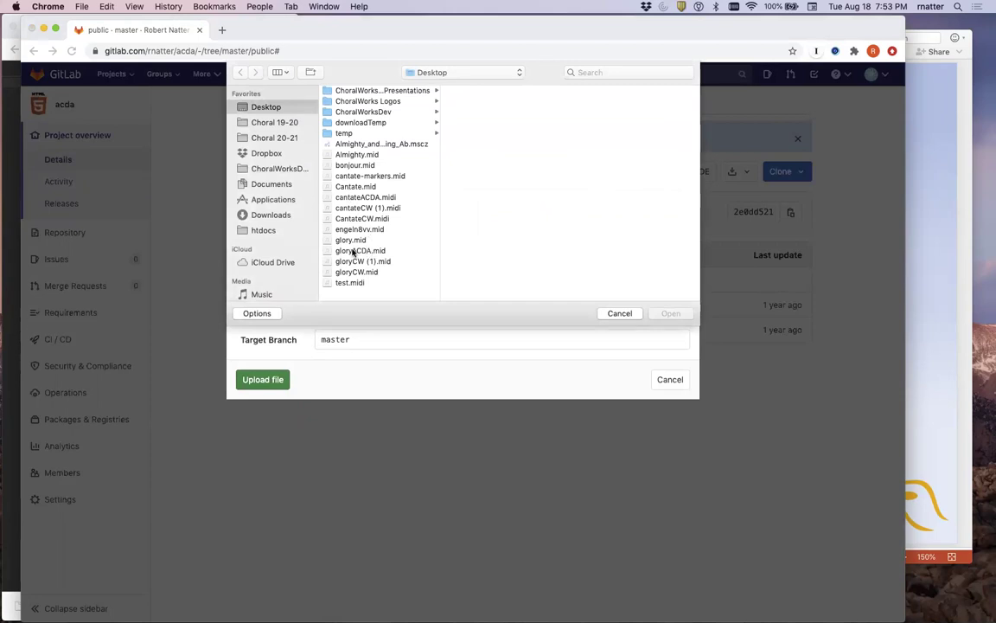
left_click(358, 251)
left_click(667, 316)
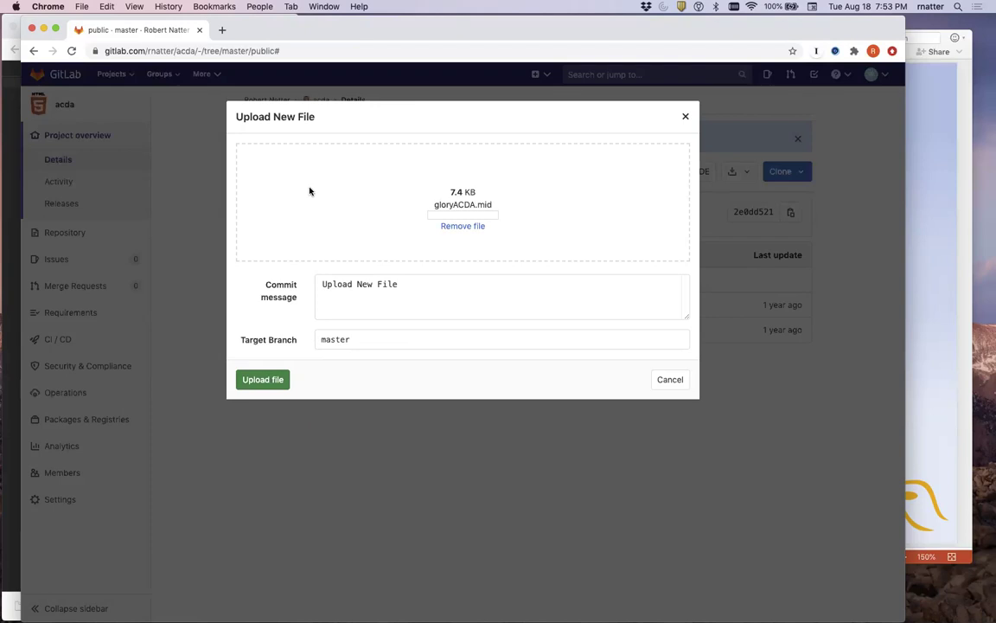
left_click(255, 387)
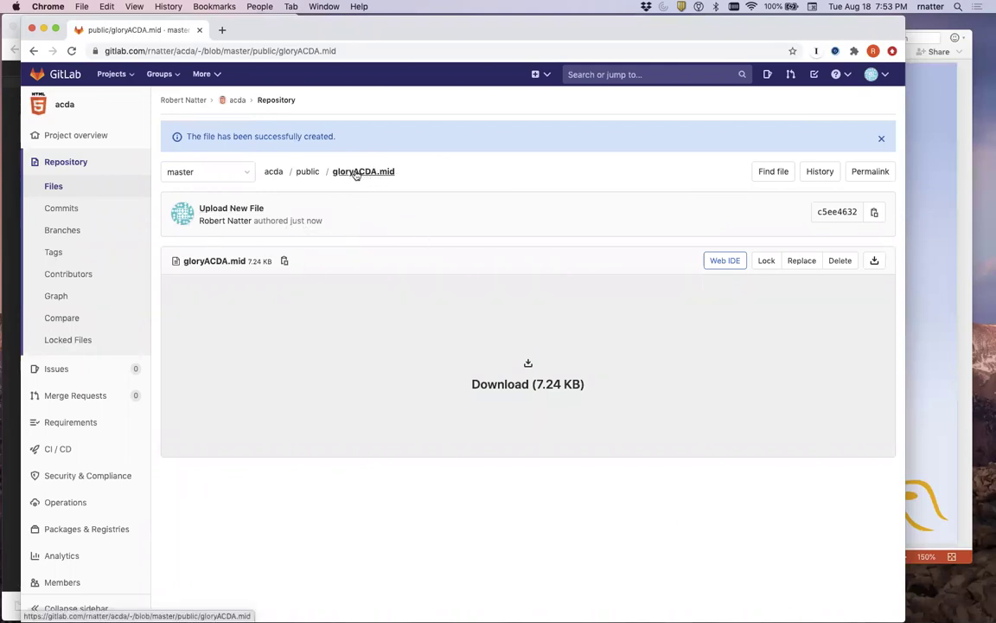
left_click(308, 172)
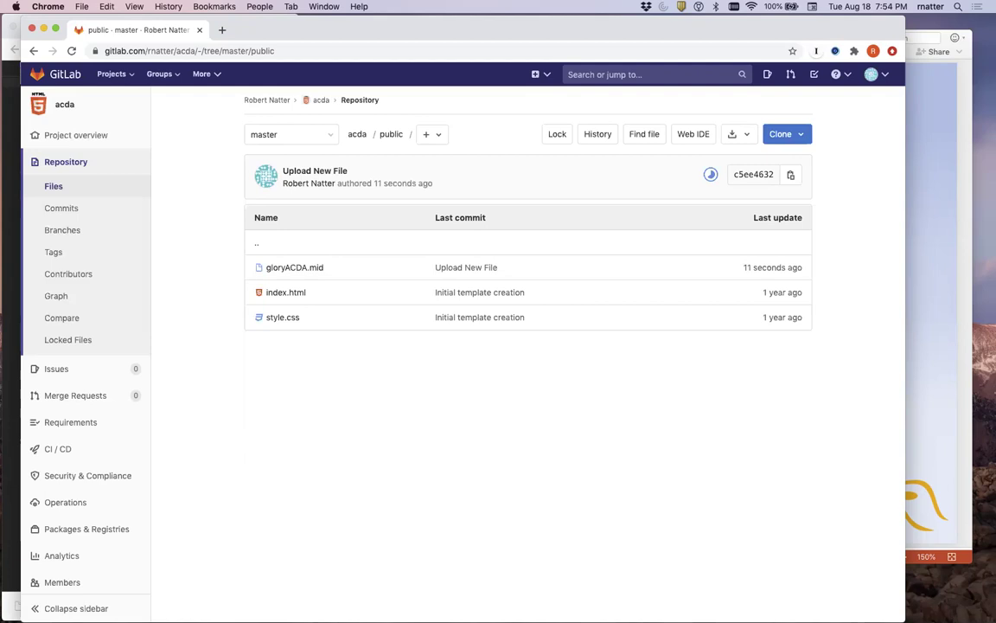
Switch to the PowerPoint presentation and advance to slide 6, on GitLab MIDI hosting.
left_click(930, 372)
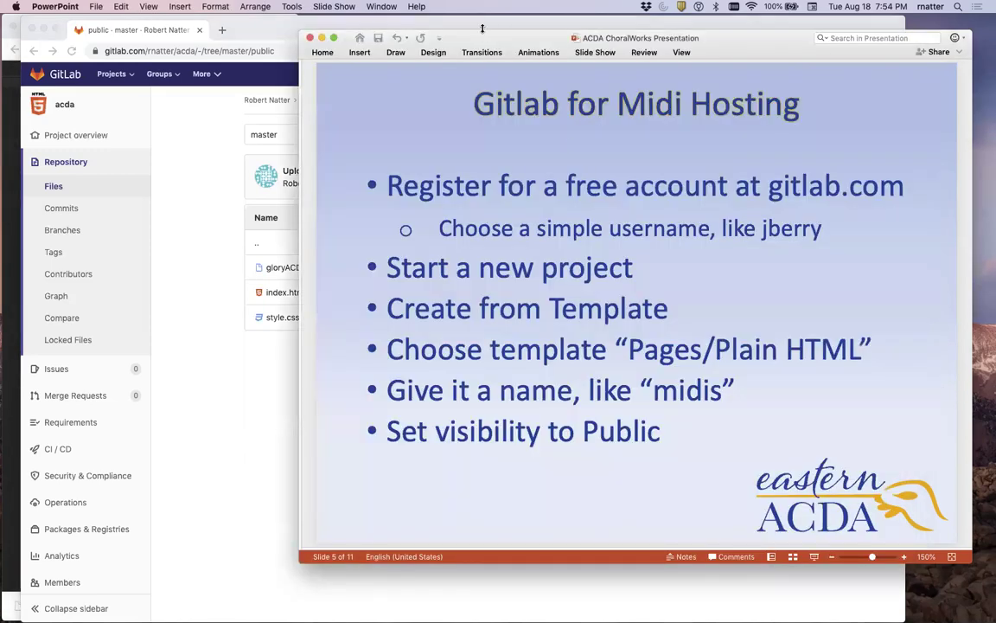
left_click(737, 434)
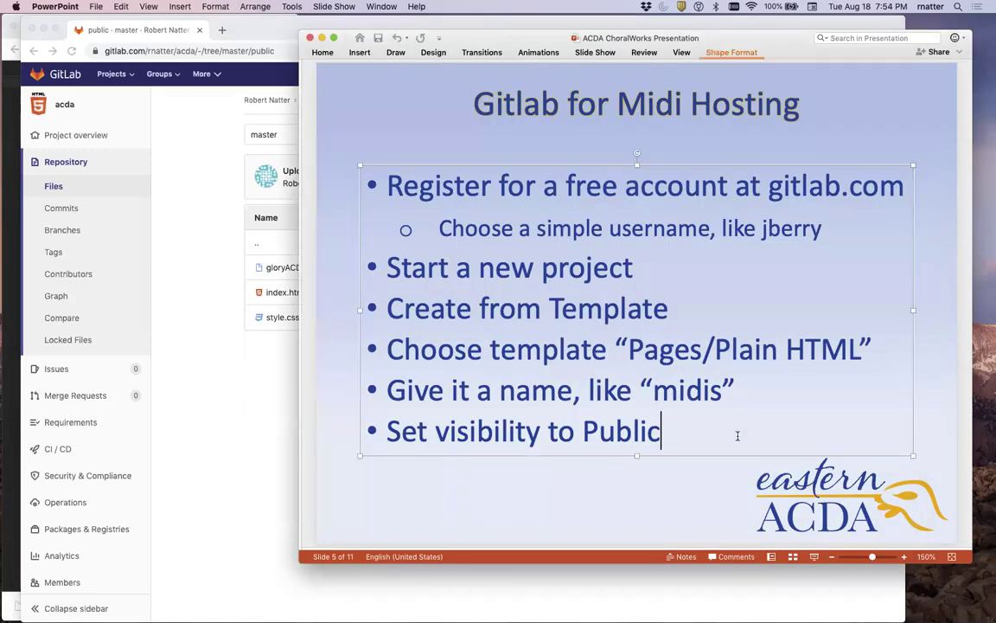
left_click(730, 493)
key("Down")
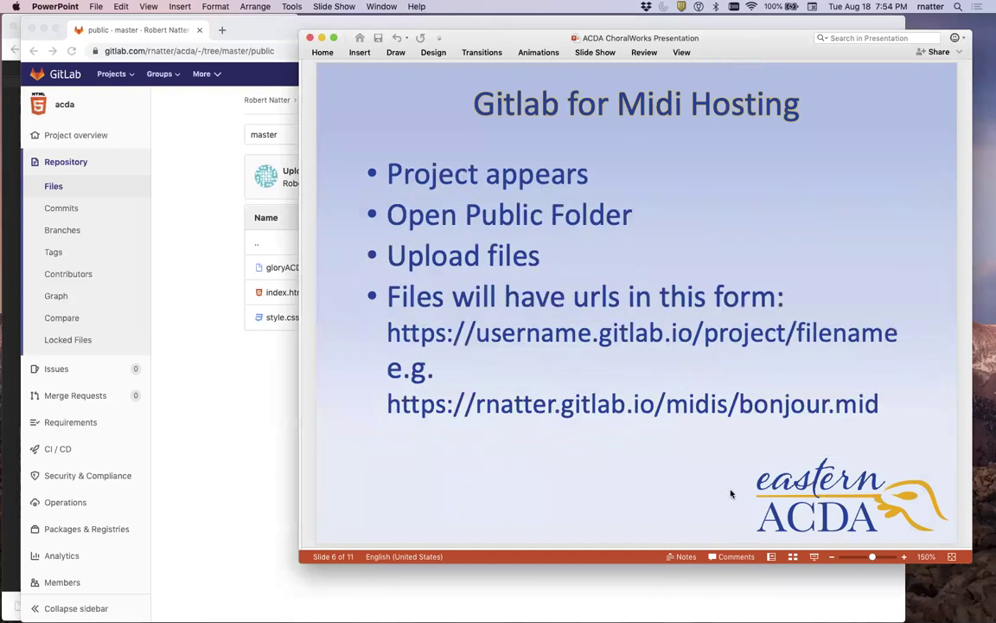